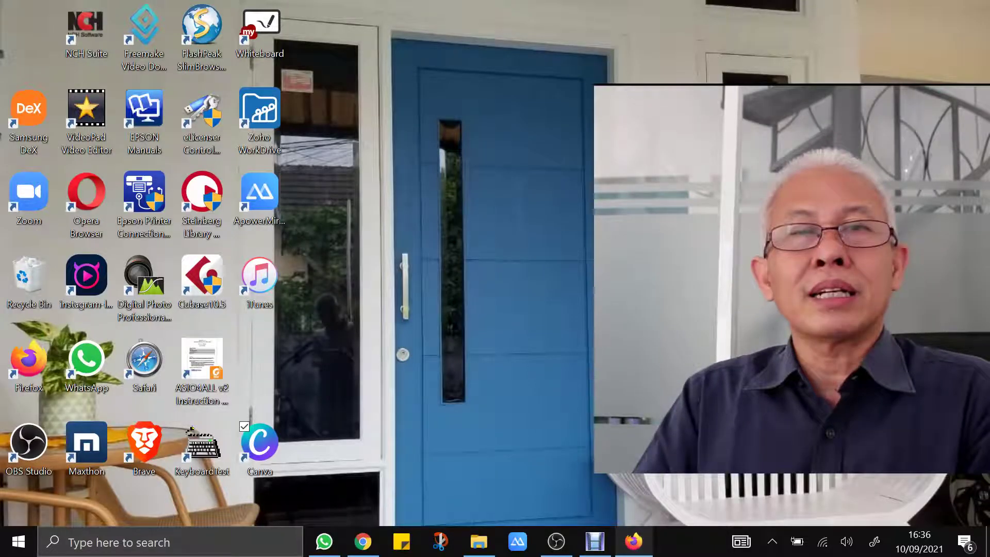
# Launch Firefox from the taskbar so it opens on the Google home page
pyautogui.click(633, 541)
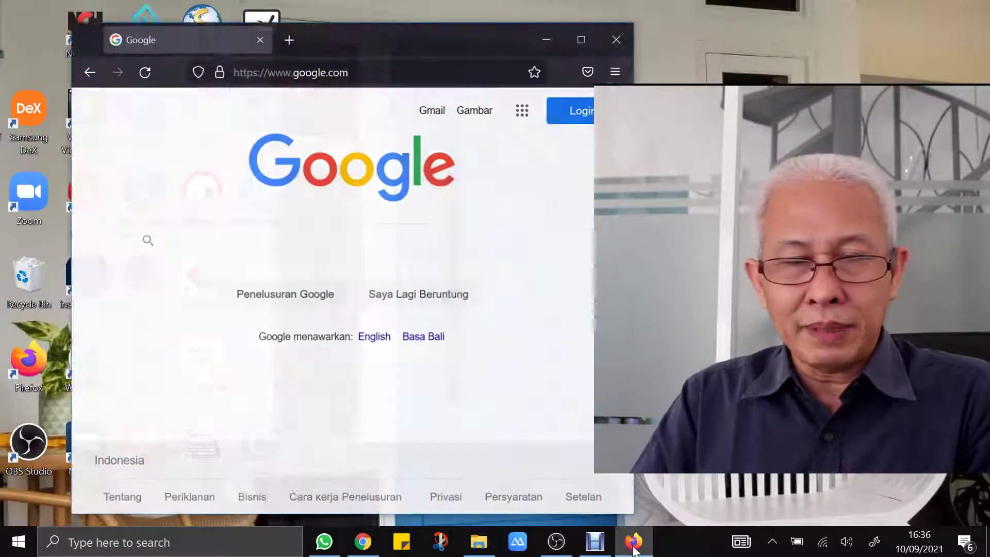
# Sign in with the existing Google account and its password, declining Firefox's offer to save the login
pyautogui.click(581, 105)
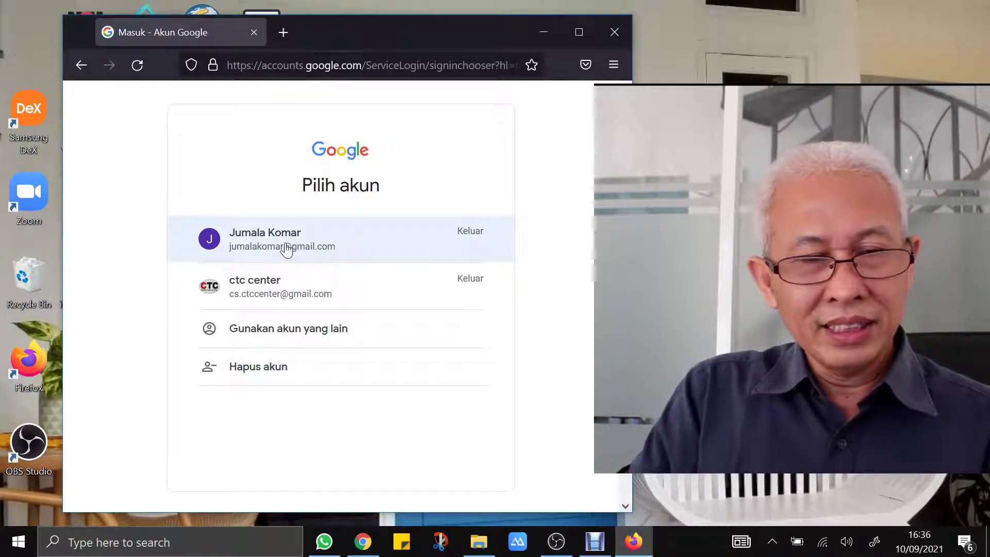
pyautogui.click(329, 249)
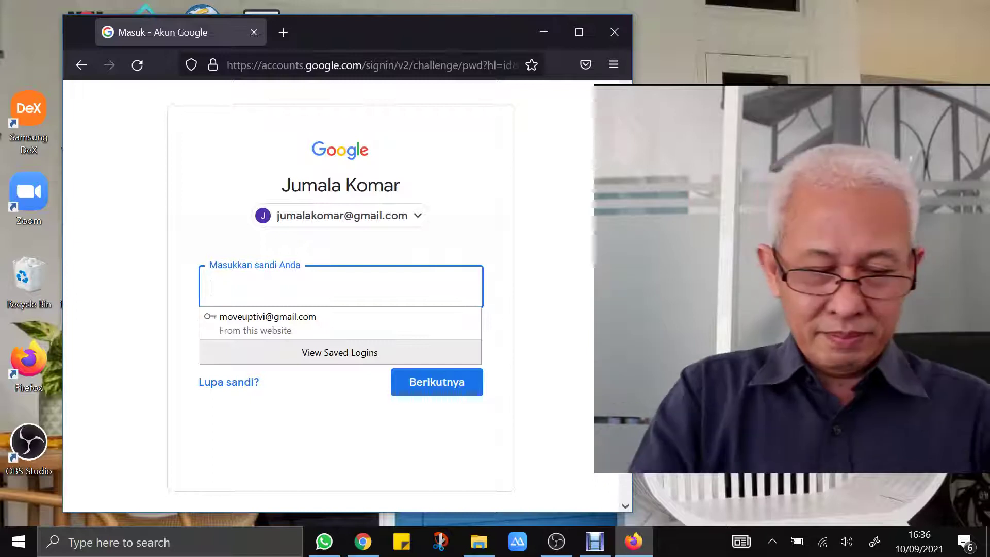
pyautogui.write('m')
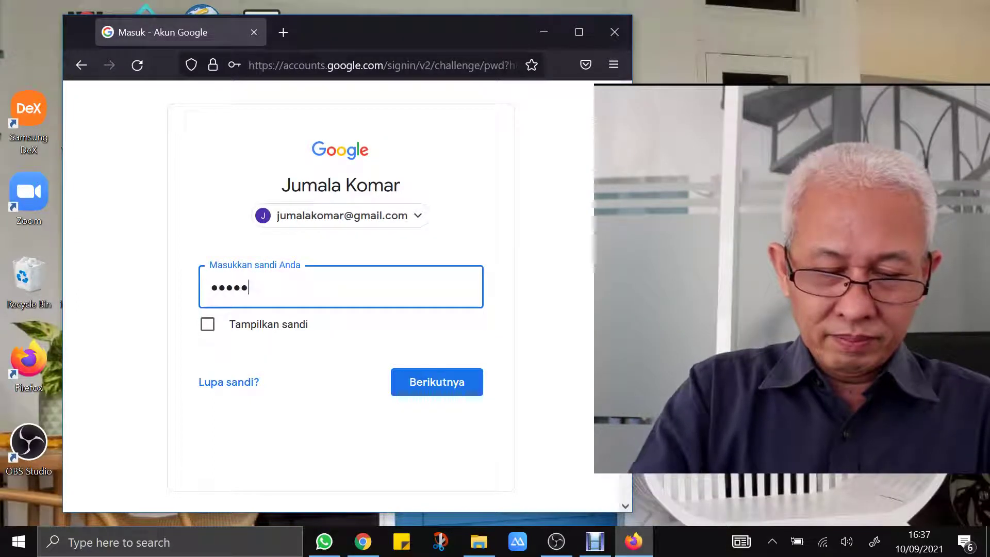
pyautogui.write('xxxxxxxxxx')
pyautogui.click(442, 385)
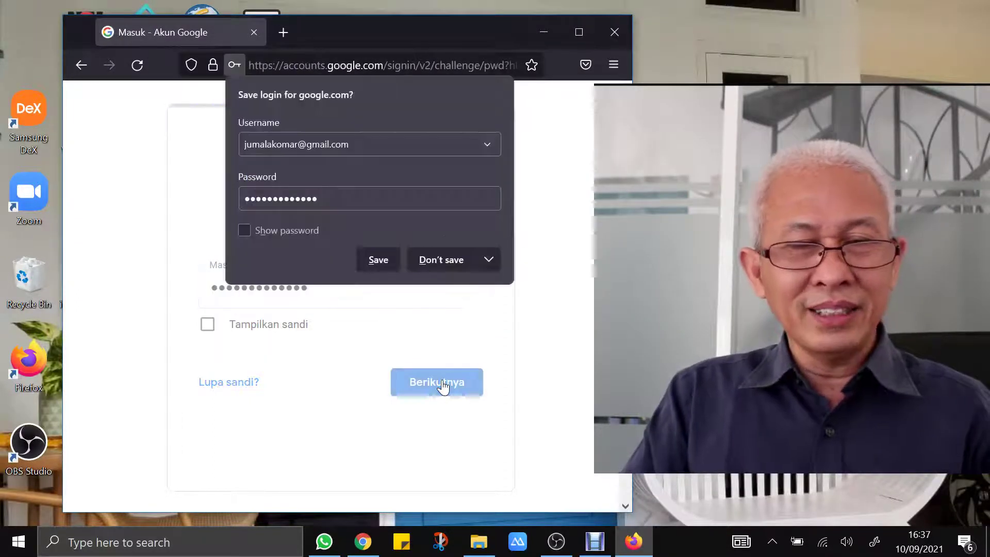
pyautogui.click(451, 263)
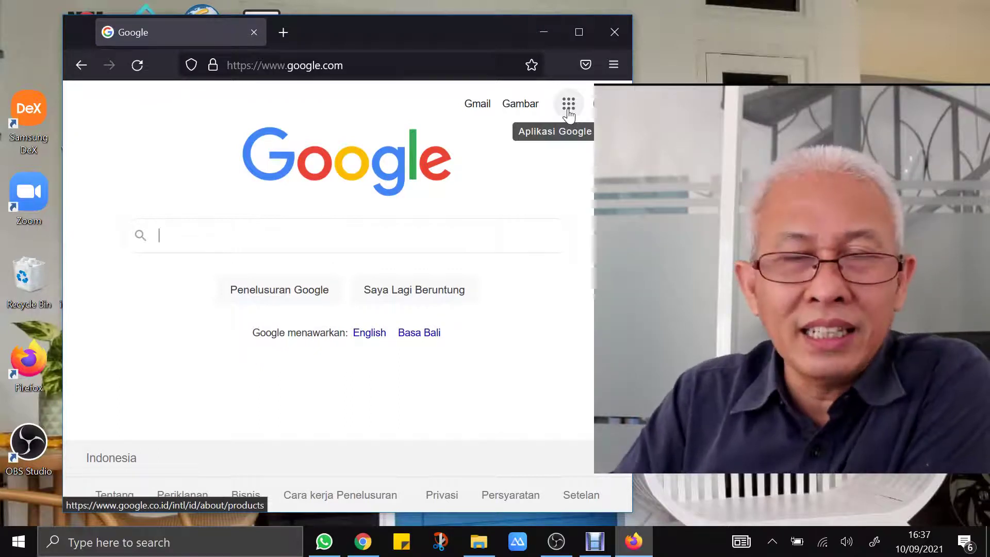
# Open the Daftar Peserta Training CTC Online spreadsheet through the Google apps menu
pyautogui.click(569, 114)
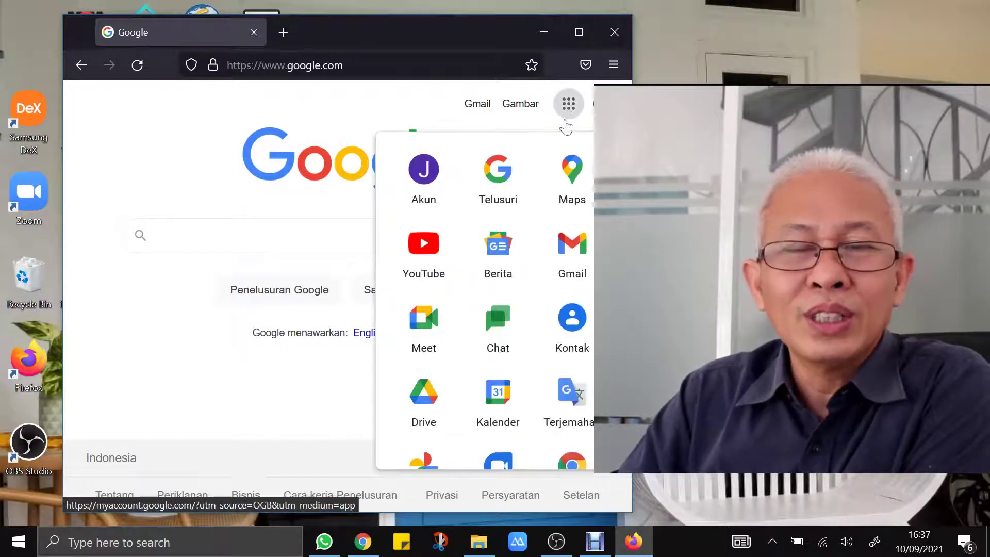
pyautogui.scroll(-3, 542, 250)
pyautogui.scroll(-3, 540, 326)
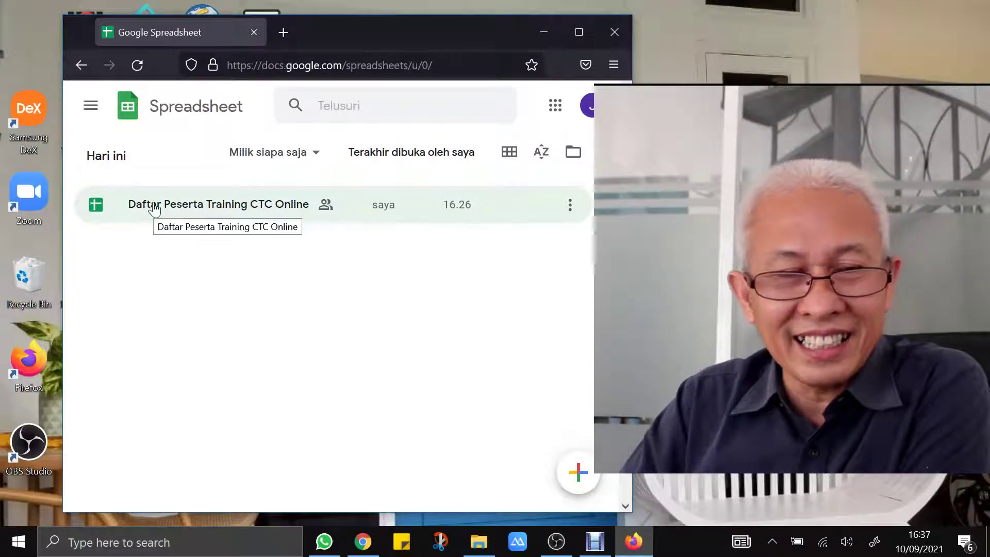
pyautogui.click(155, 209)
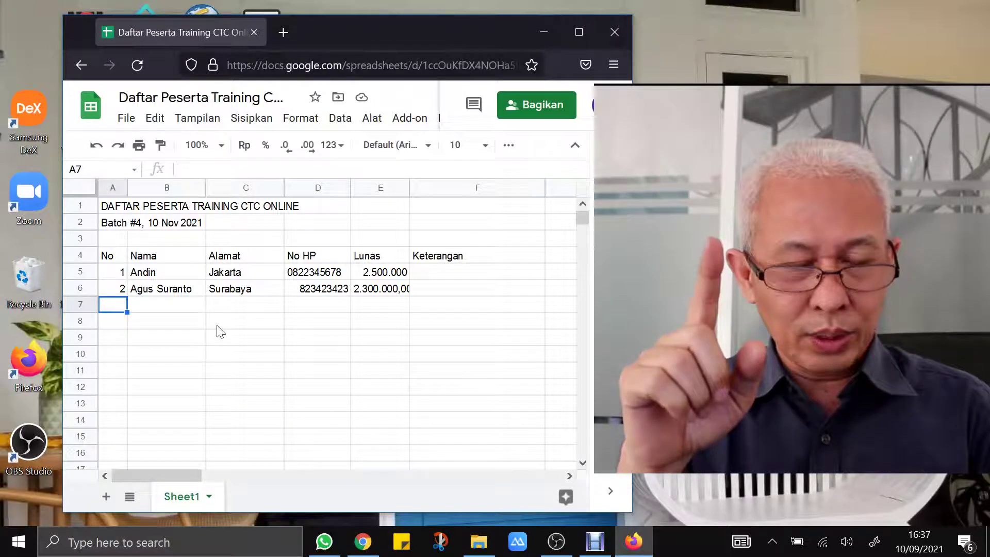
# Fill row 7 with number 3, the participant's name, city and phone number
pyautogui.write('3')
pyautogui.press('Tab')
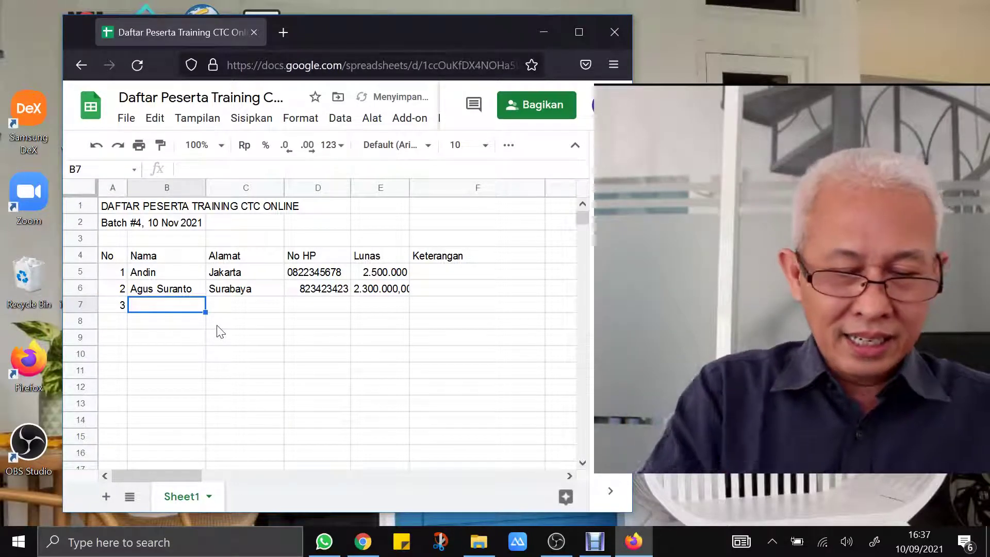
pyautogui.write('Rina')
pyautogui.press('Tab')
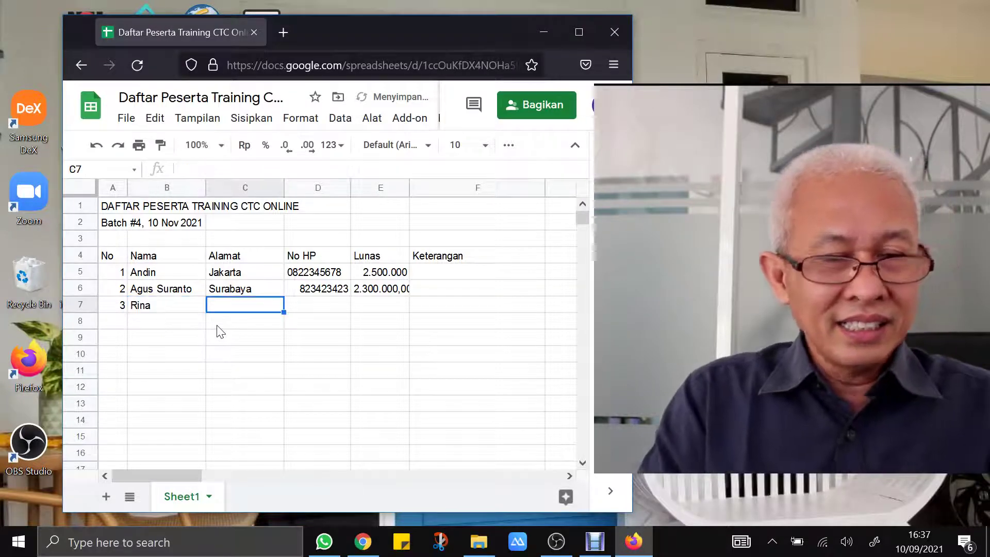
pyautogui.write('Semarang')
pyautogui.press('Tab')
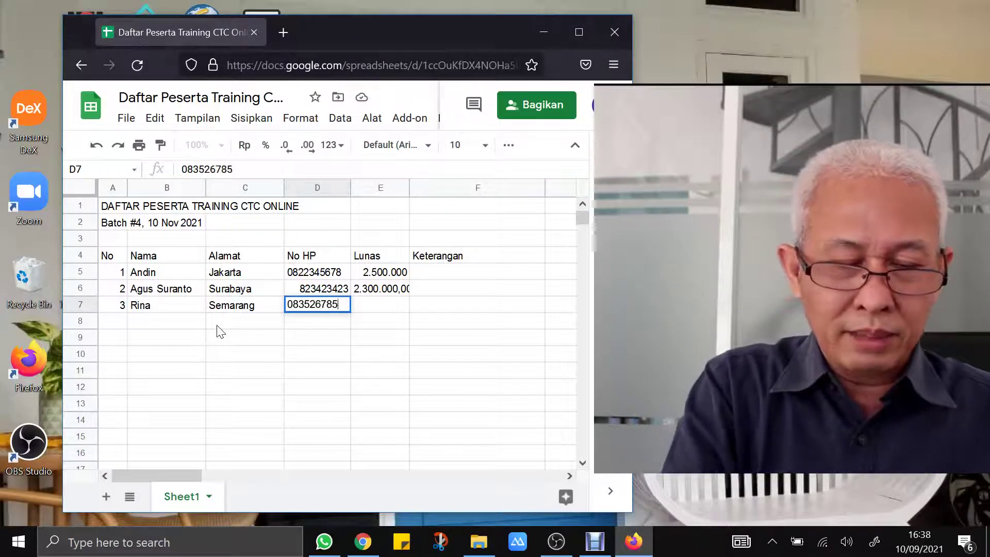
pyautogui.press('Return')
# Enter the Lunas payment in E7, correcting it to 2.500.000,00
pyautogui.press('Up')
pyautogui.press('Up')
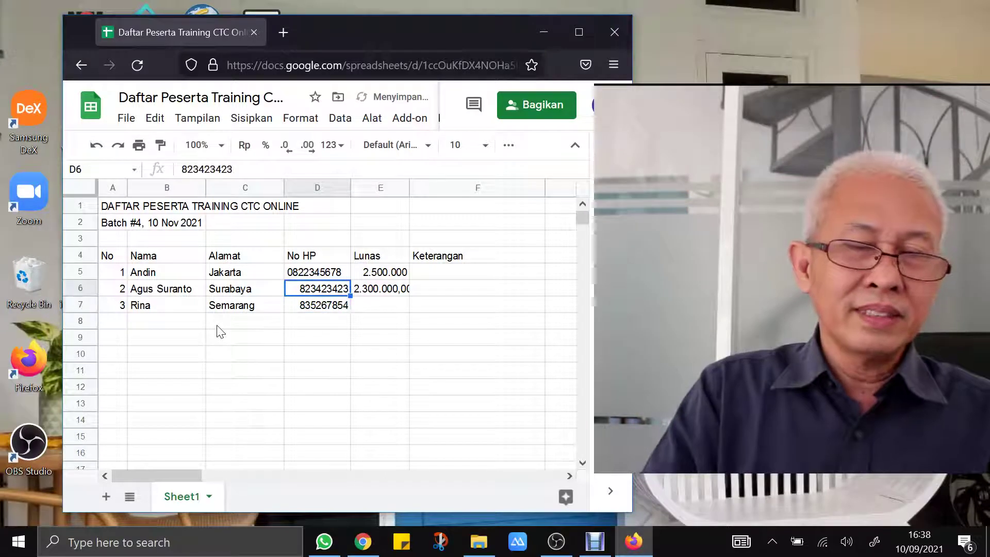
pyautogui.press('Right')
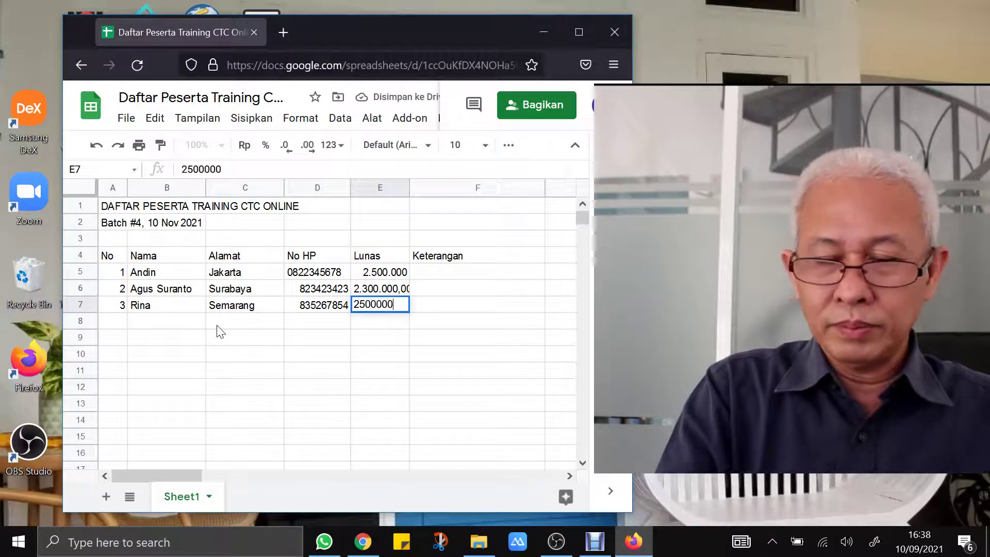
pyautogui.write('0')
pyautogui.press('Return')
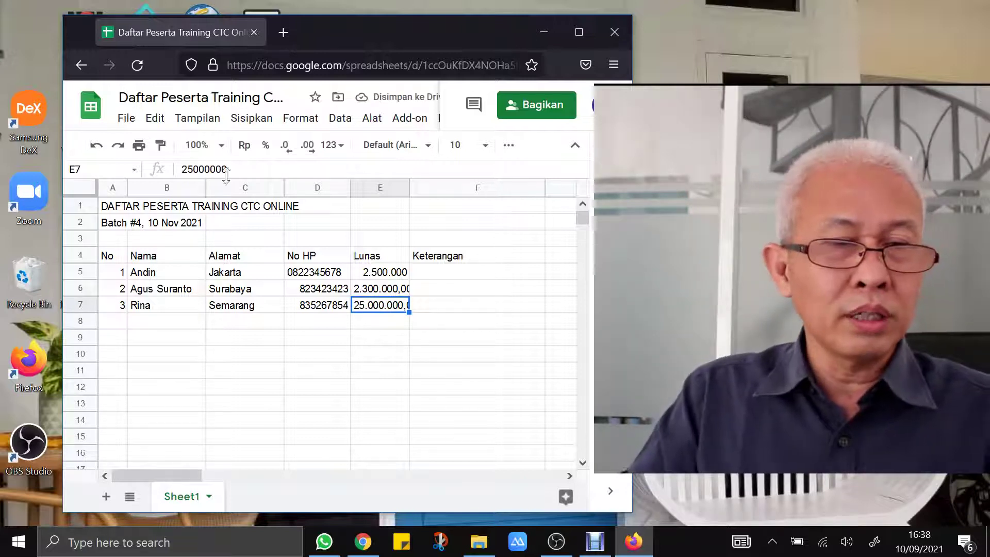
pyautogui.press('Return')
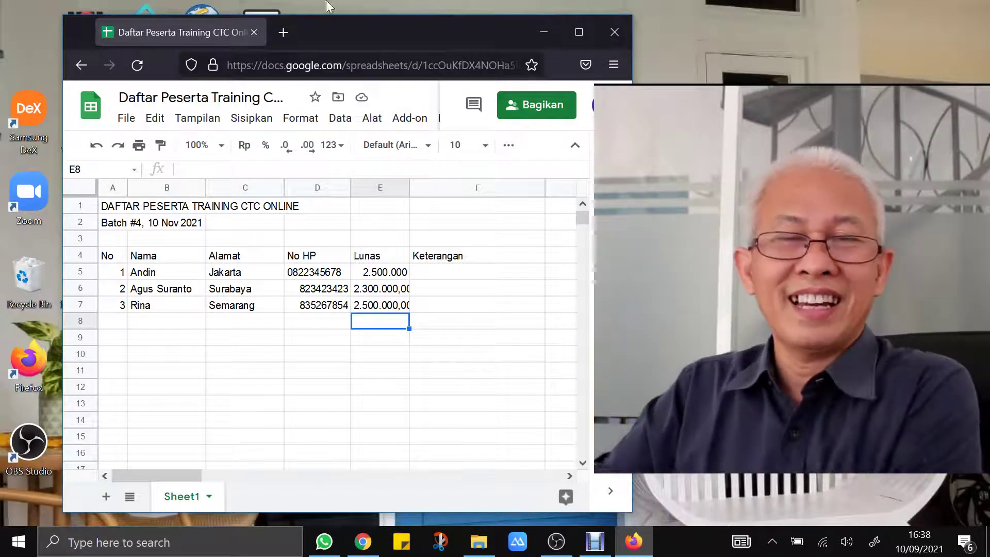
# Close the spreadsheet's Firefox window and relaunch Firefox from the Start menu on google.com
pyautogui.click(613, 33)
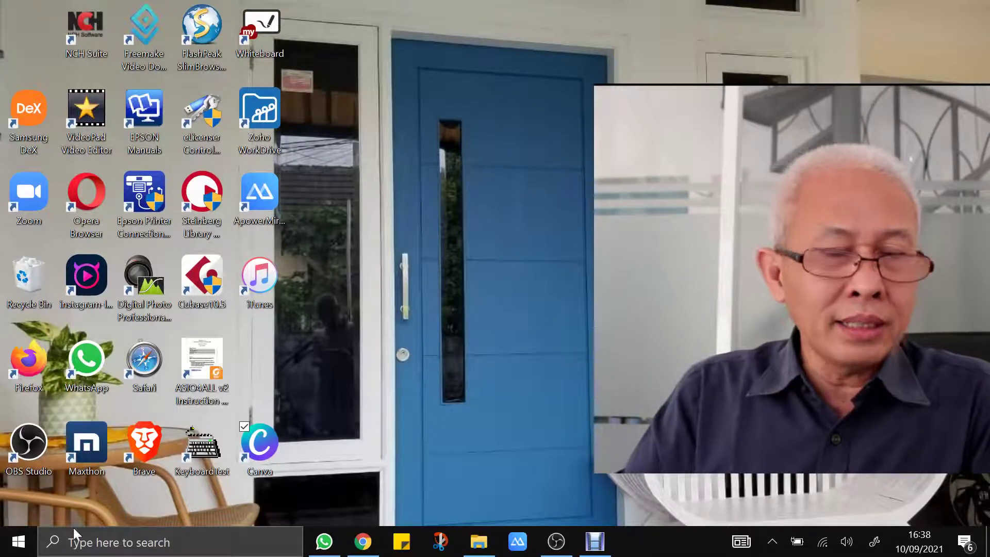
pyautogui.press('super')
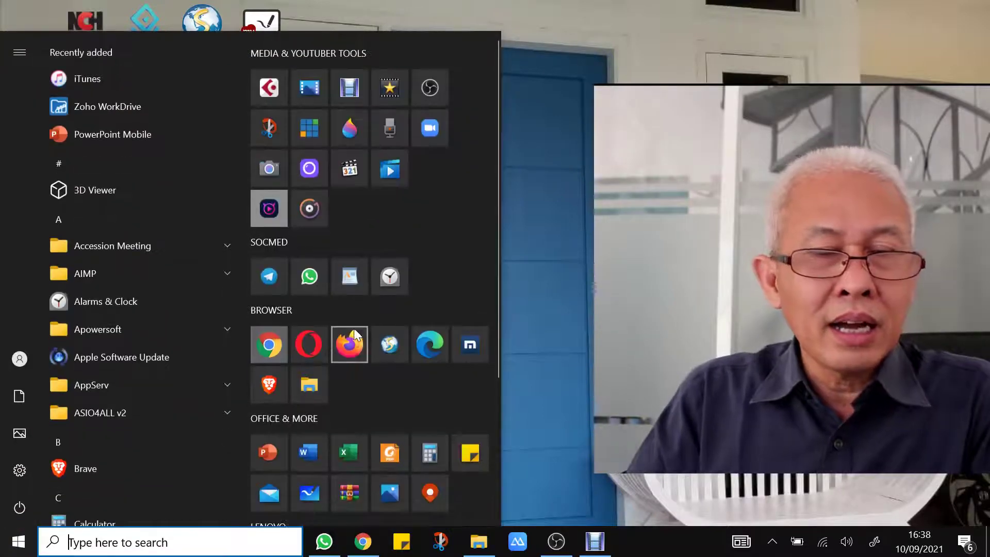
pyautogui.click(353, 334)
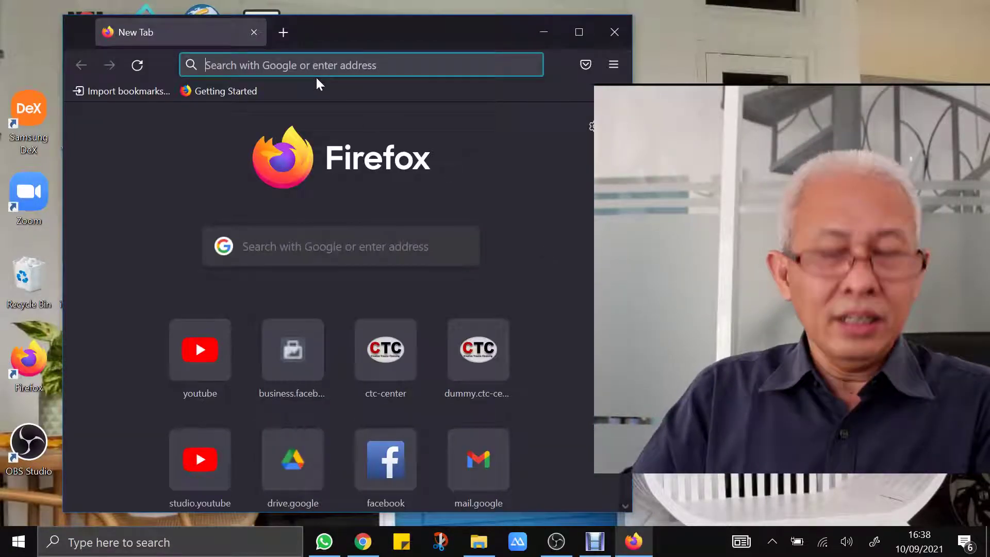
pyautogui.write('google.com')
pyautogui.press('Return')
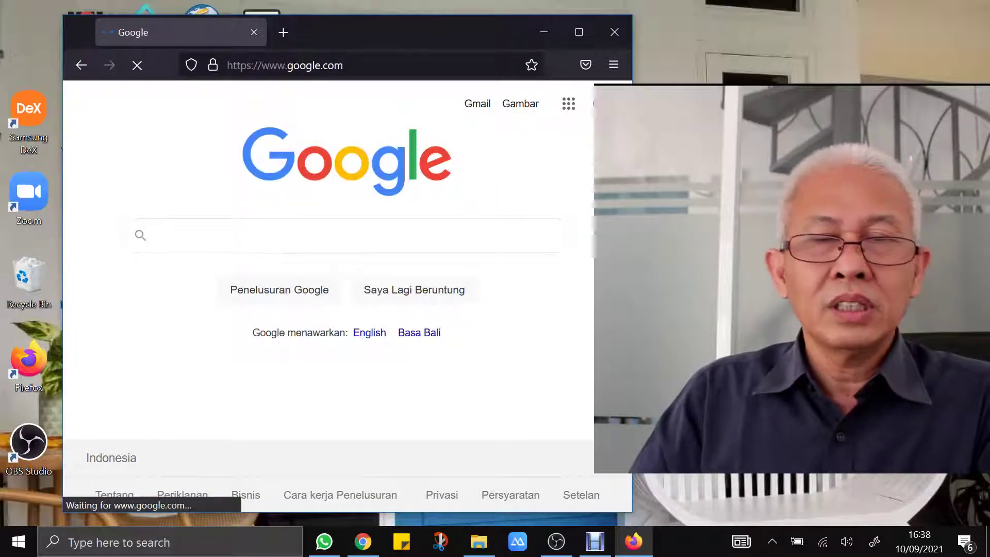
# Reach Google Sheets through the apps menu and reopen the Daftar Peserta Training CTC Online spreadsheet
pyautogui.click(568, 112)
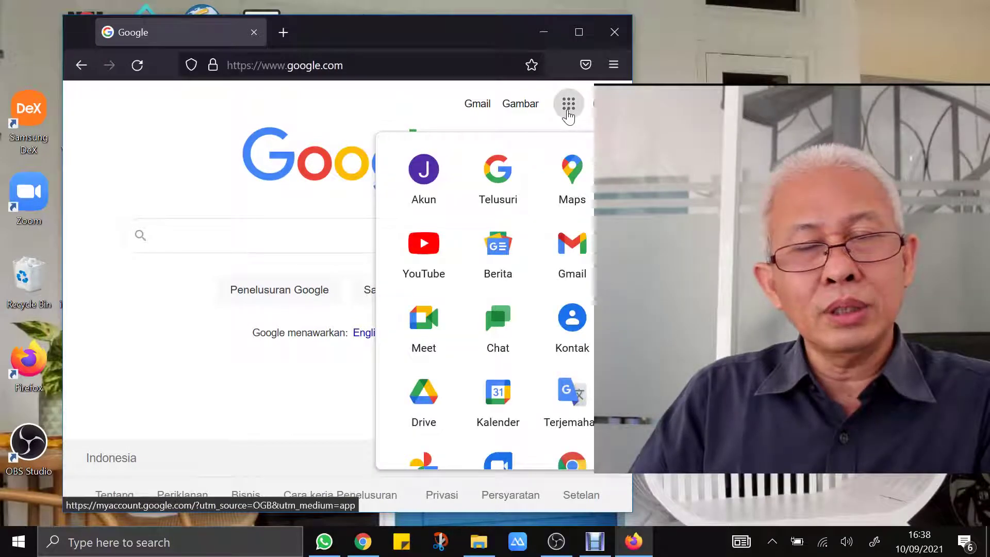
pyautogui.scroll(-2, 510, 278)
pyautogui.scroll(-5, 505, 273)
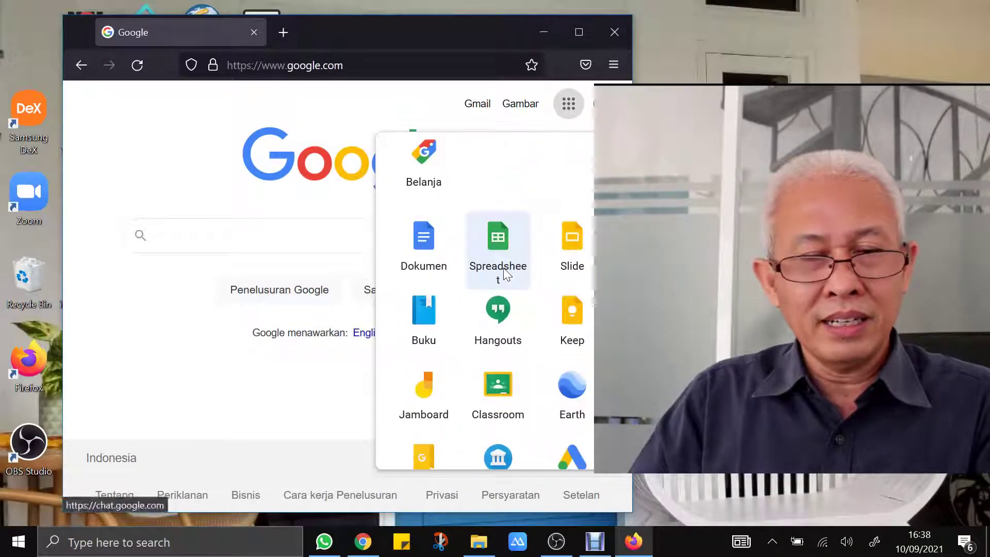
pyautogui.scroll(-3, 513, 315)
pyautogui.scroll(1, 510, 323)
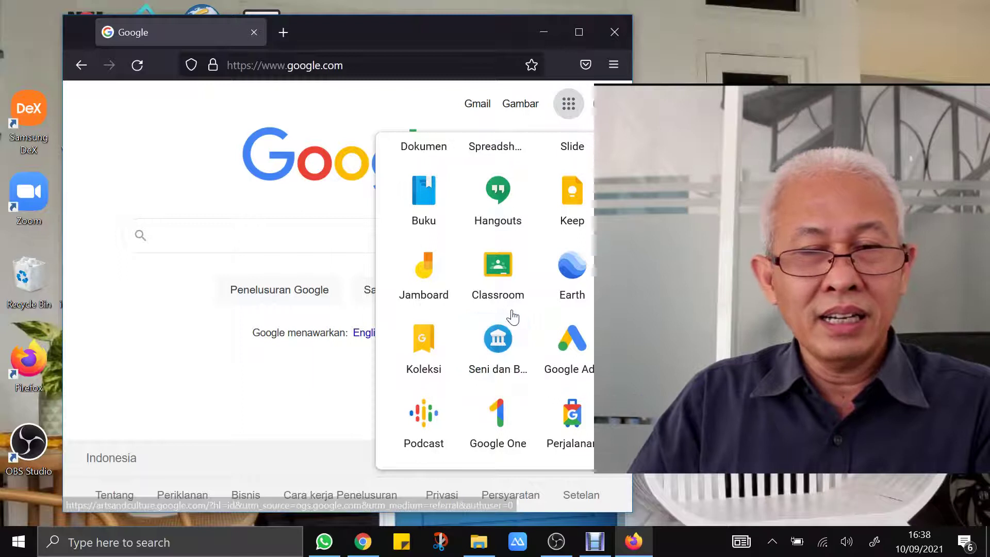
pyautogui.scroll(-2, 509, 309)
pyautogui.scroll(1, 508, 305)
pyautogui.scroll(3, 505, 304)
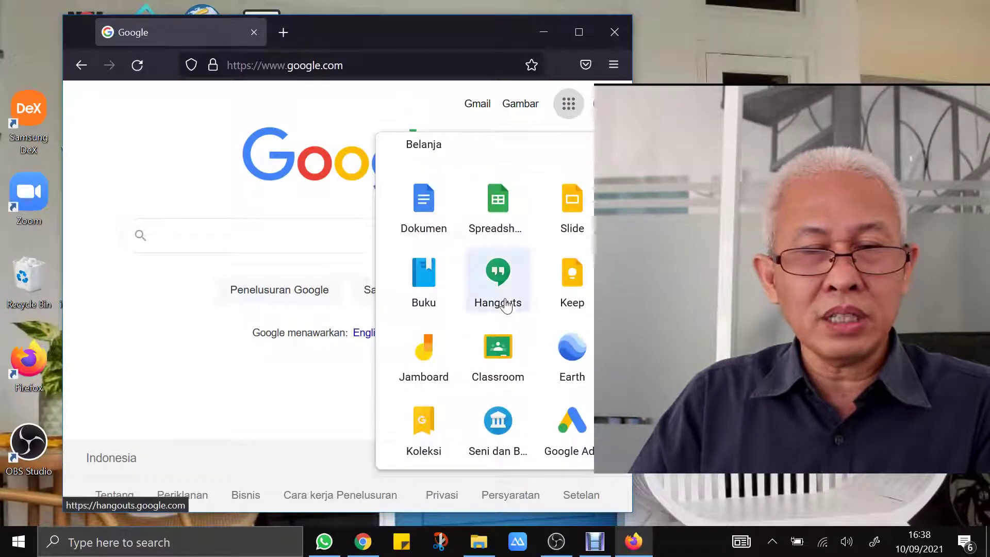
pyautogui.click(503, 218)
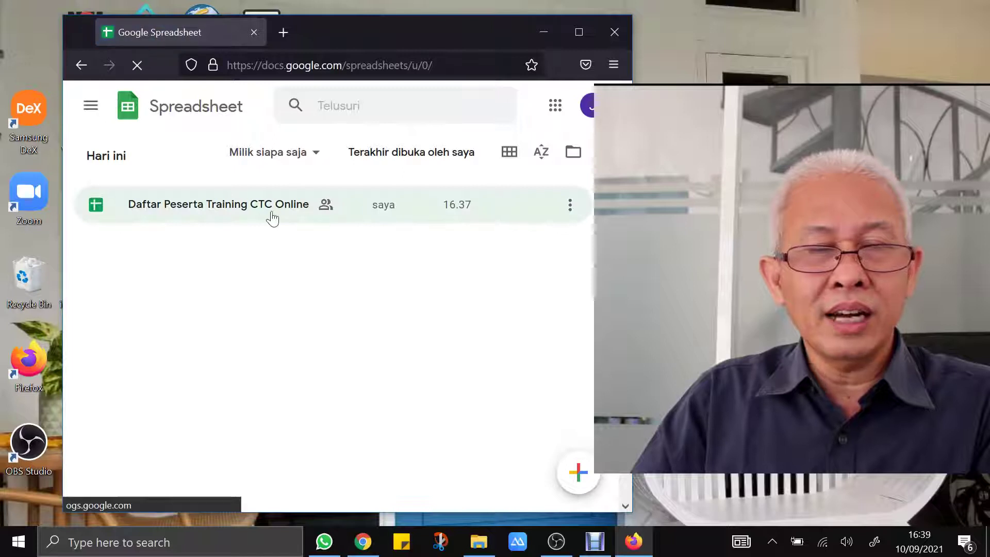
pyautogui.click(163, 209)
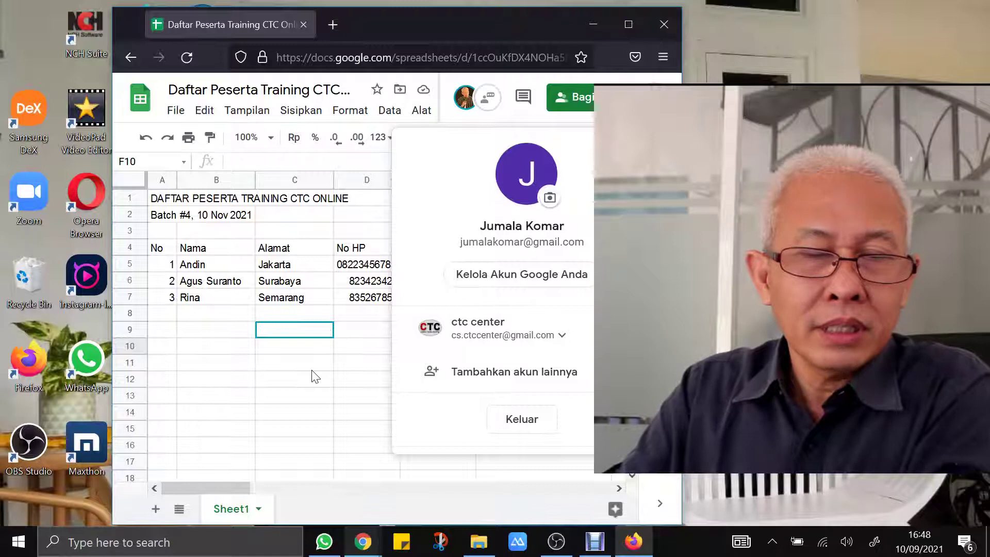
# Dismiss the account panel, drag the spreadsheet window leftward, and show the other browser's windows
pyautogui.click(310, 349)
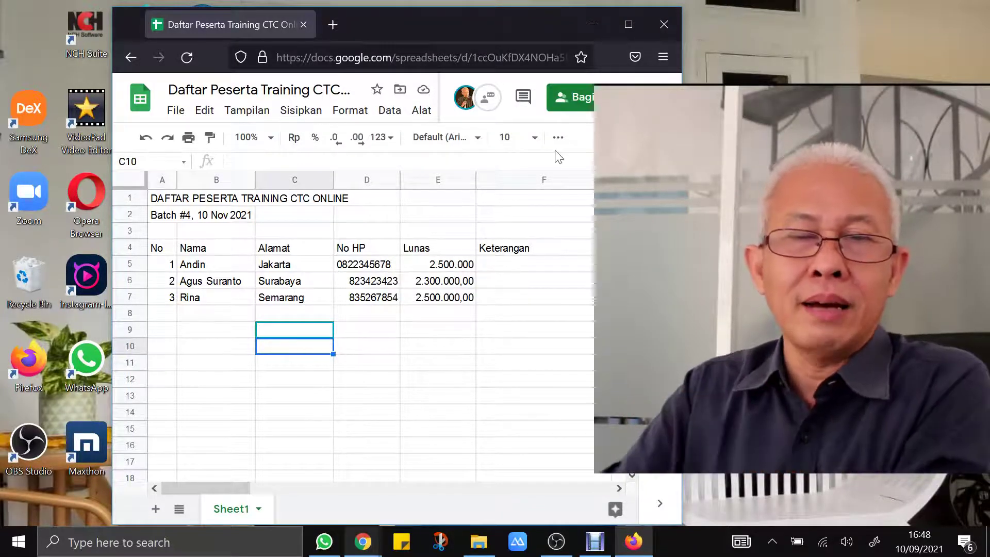
pyautogui.moveTo(498, 22); pyautogui.dragTo(391, 18)
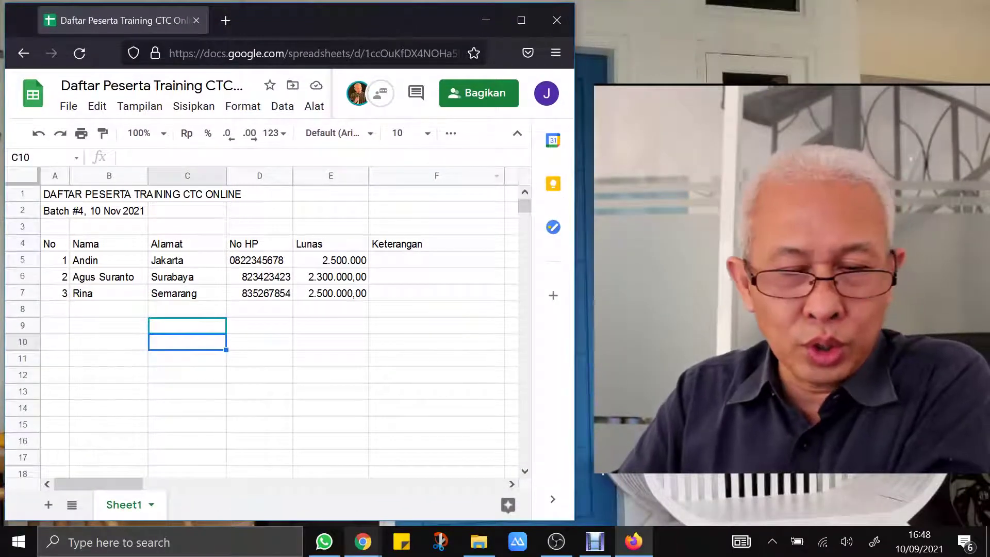
pyautogui.click(368, 547)
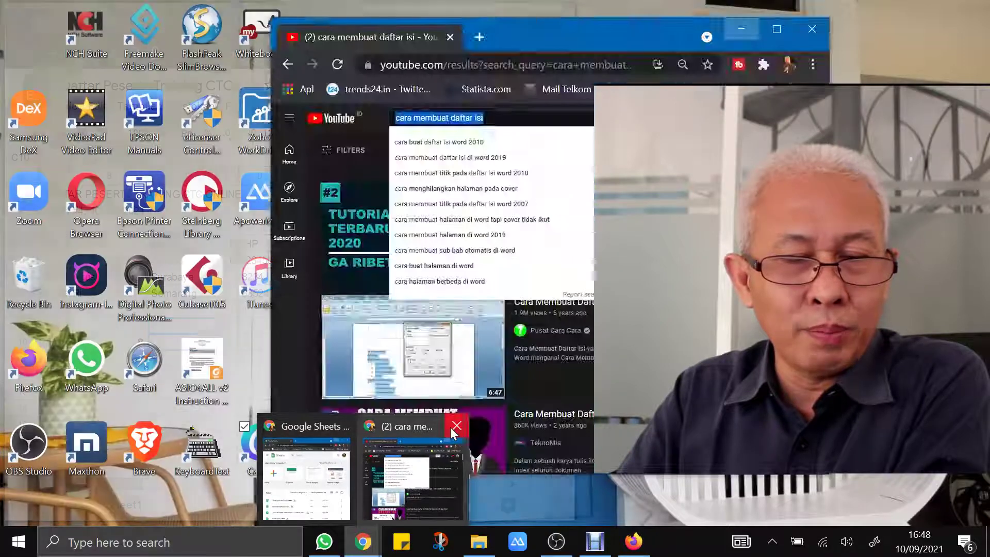
# Close the YouTube Chrome window and bring the second account's Sheets file list alongside the spreadsheet
pyautogui.click(457, 425)
pyautogui.click(371, 487)
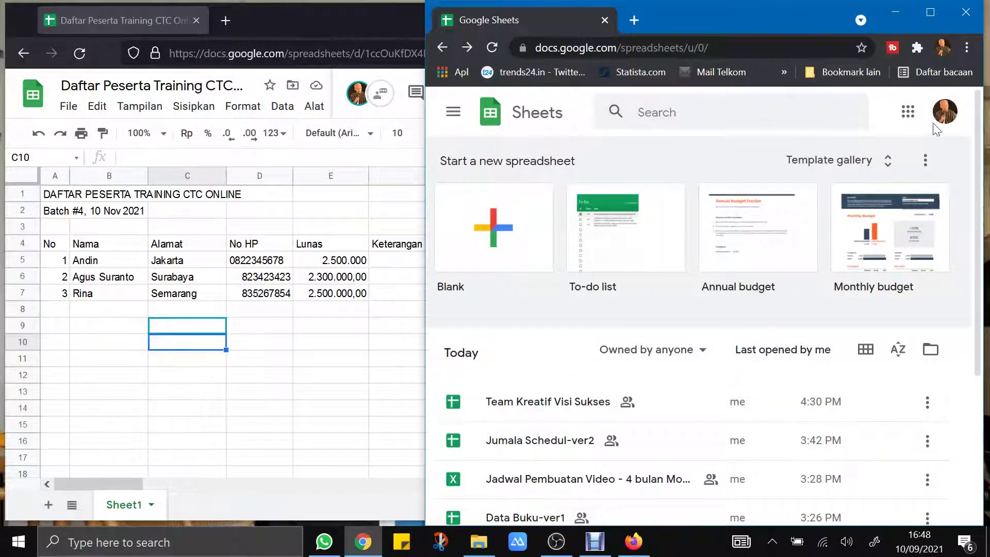
pyautogui.click(363, 543)
pyautogui.click(363, 543)
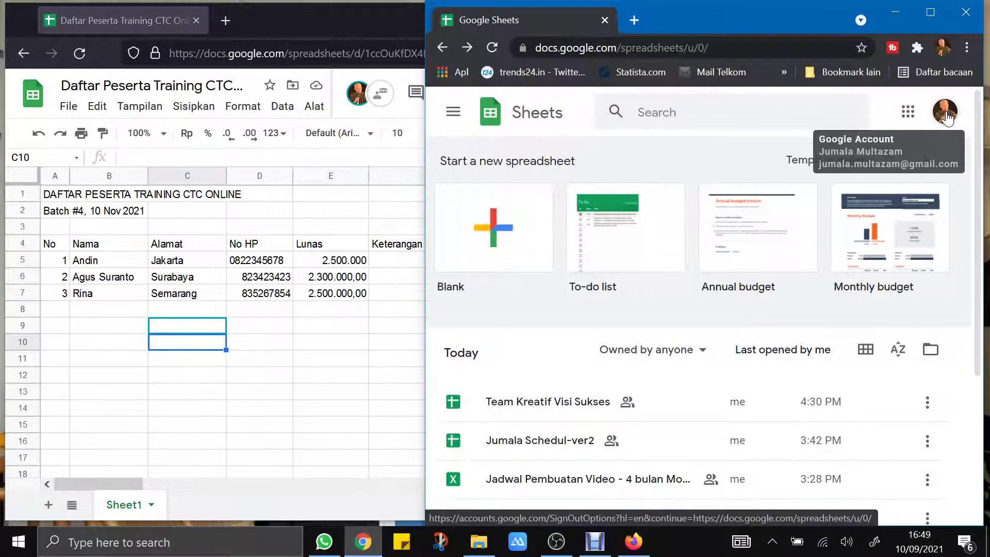
pyautogui.scroll(-3, 947, 117)
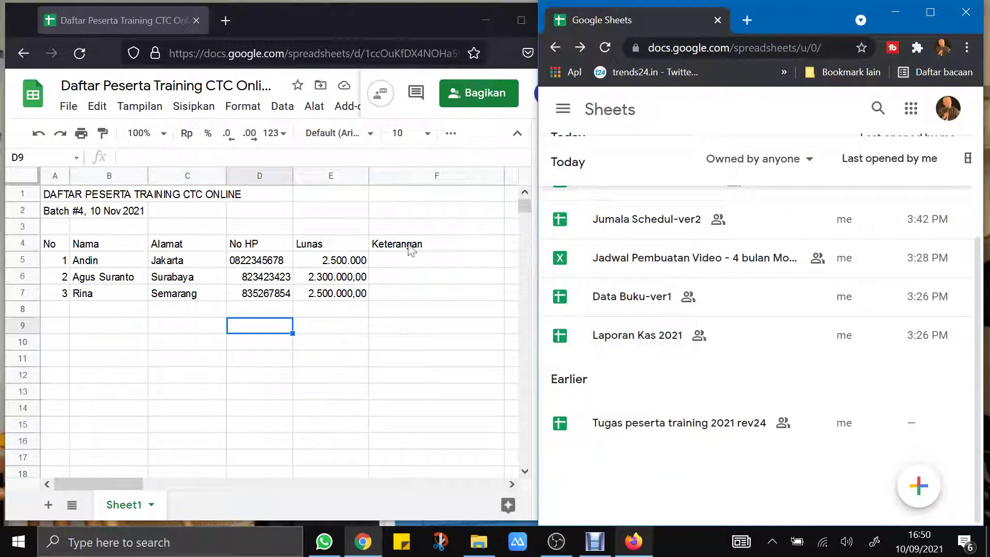
# Share the participant spreadsheet with the second Google account as Editor and send the invitation
pyautogui.click(440, 8)
pyautogui.click(467, 93)
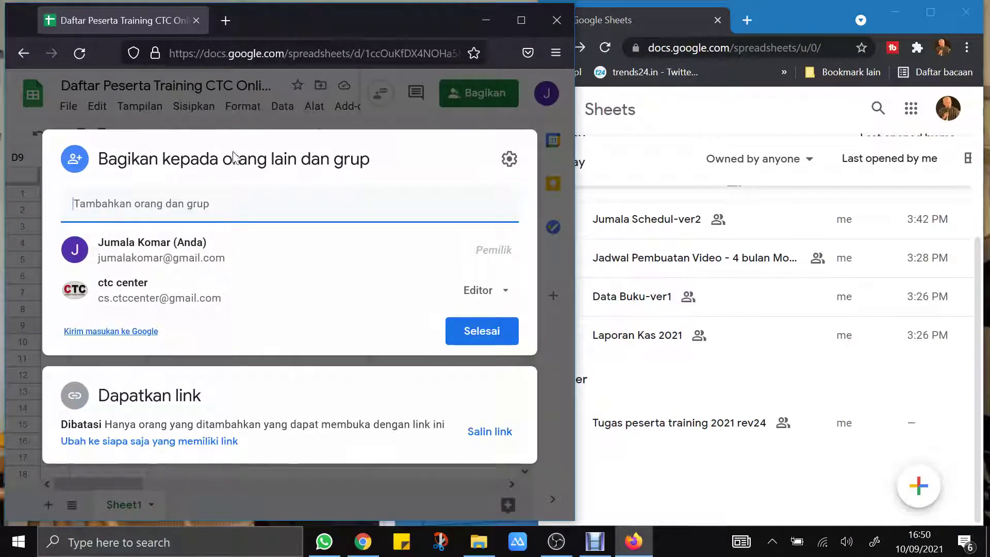
pyautogui.click(170, 203)
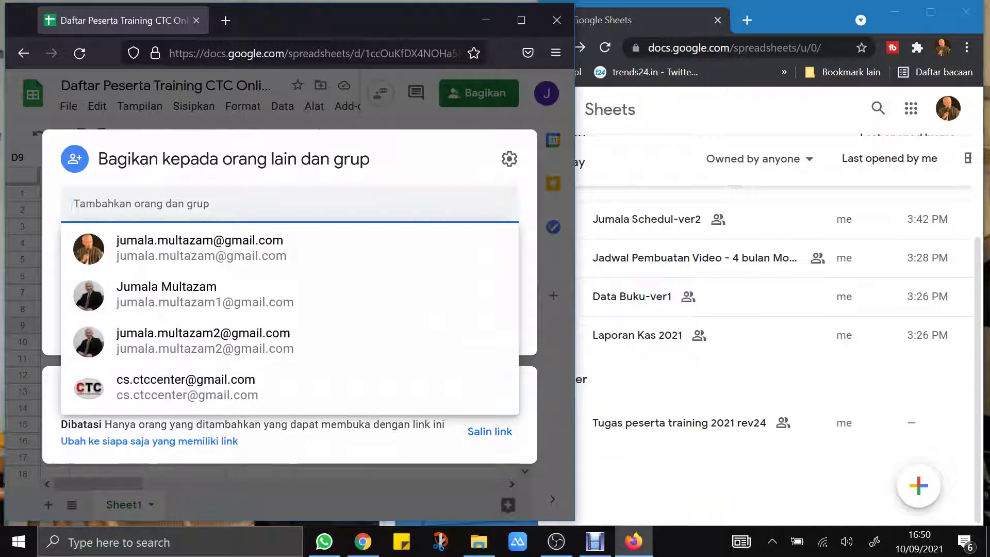
pyautogui.write('juma')
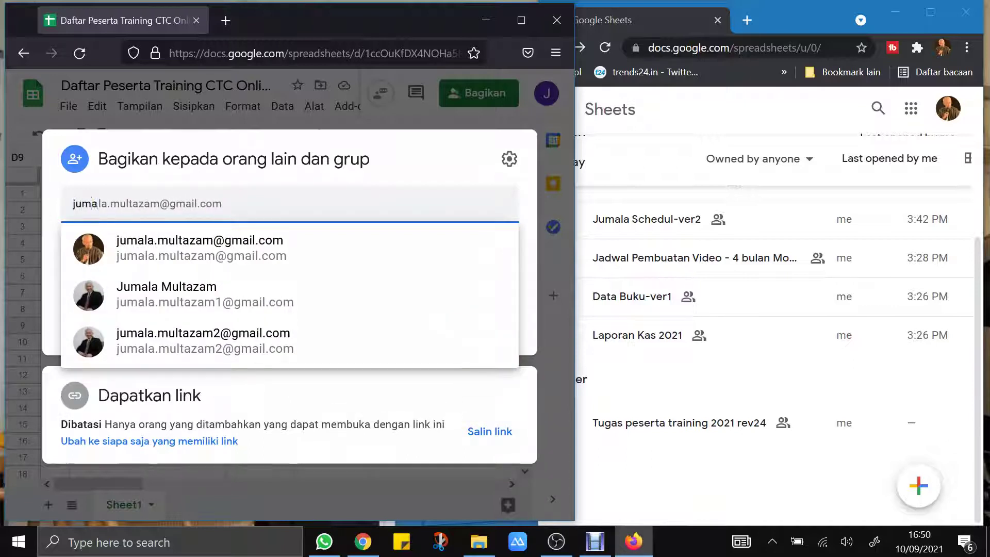
pyautogui.moveTo(199, 248)
pyautogui.click(186, 255)
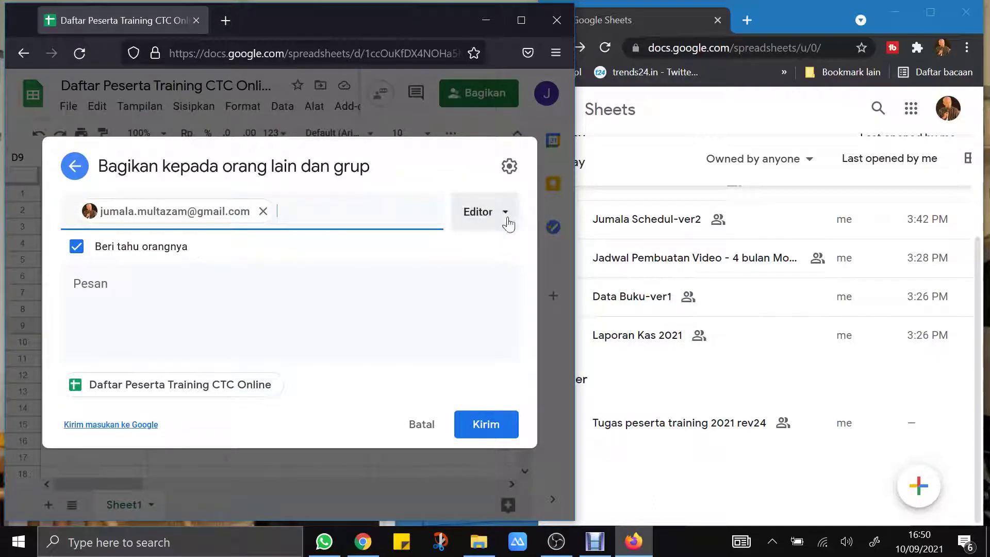
pyautogui.click(505, 218)
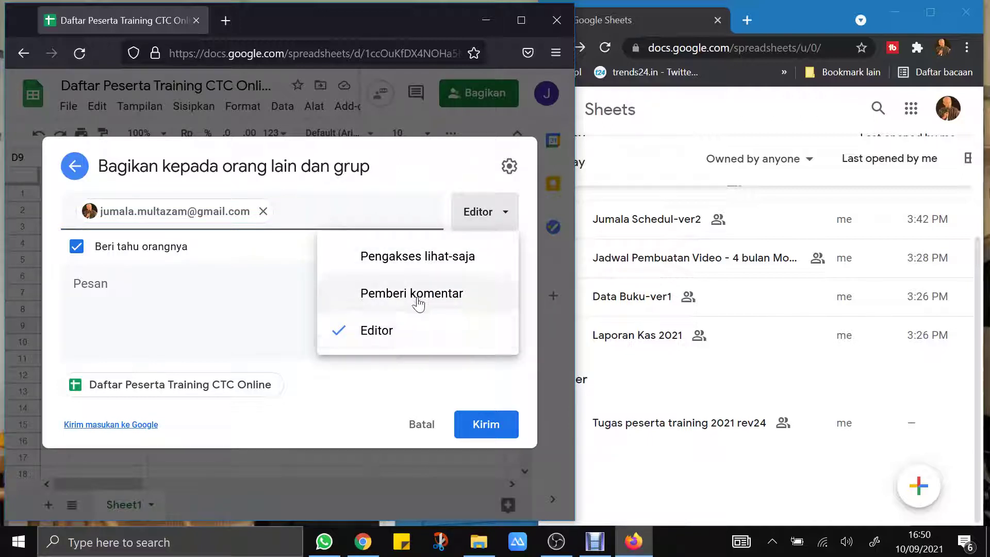
pyautogui.click(155, 309)
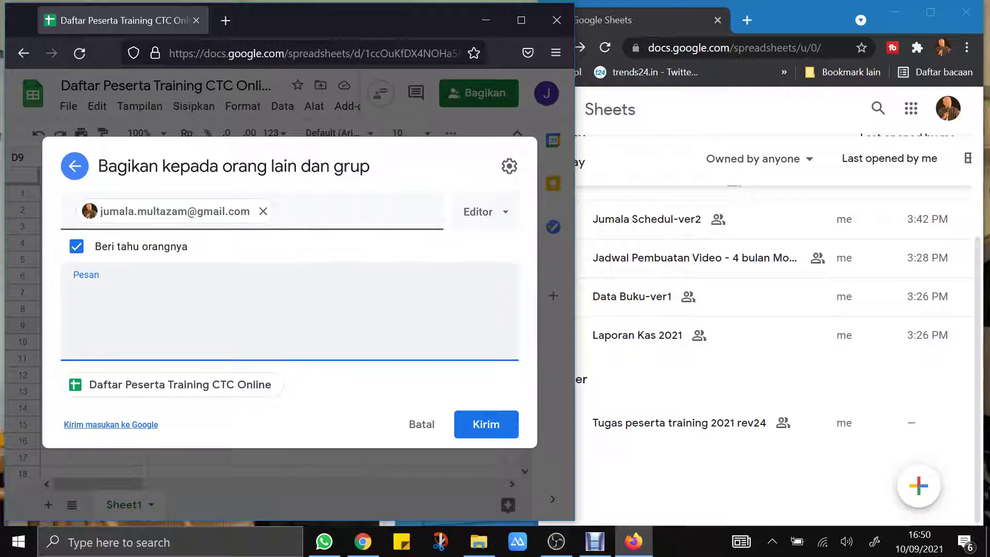
pyautogui.click(480, 426)
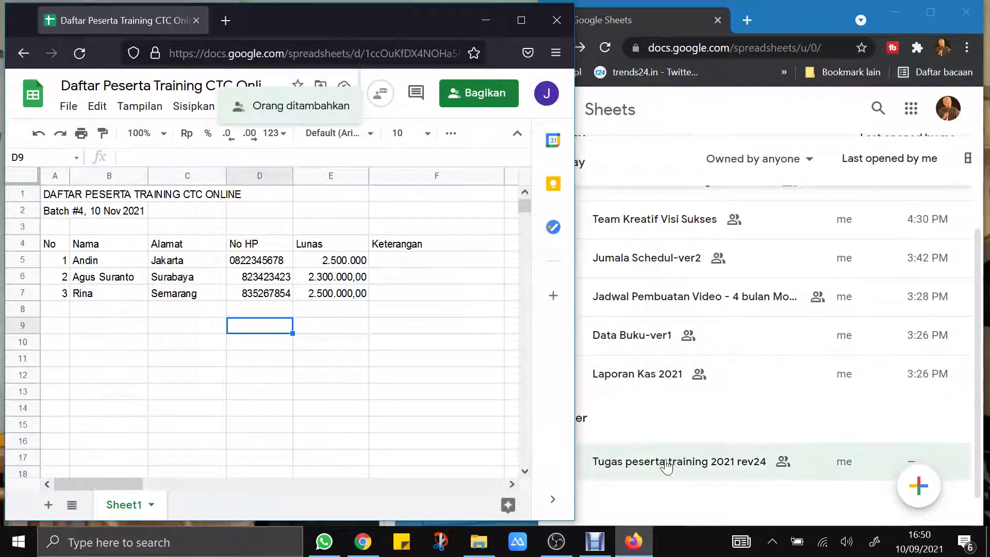
# Widen the second account's Chrome window and open the shared Daftar Peserta Training CTC Online file
pyautogui.scroll(3, 670, 402)
pyautogui.scroll(-1, 674, 348)
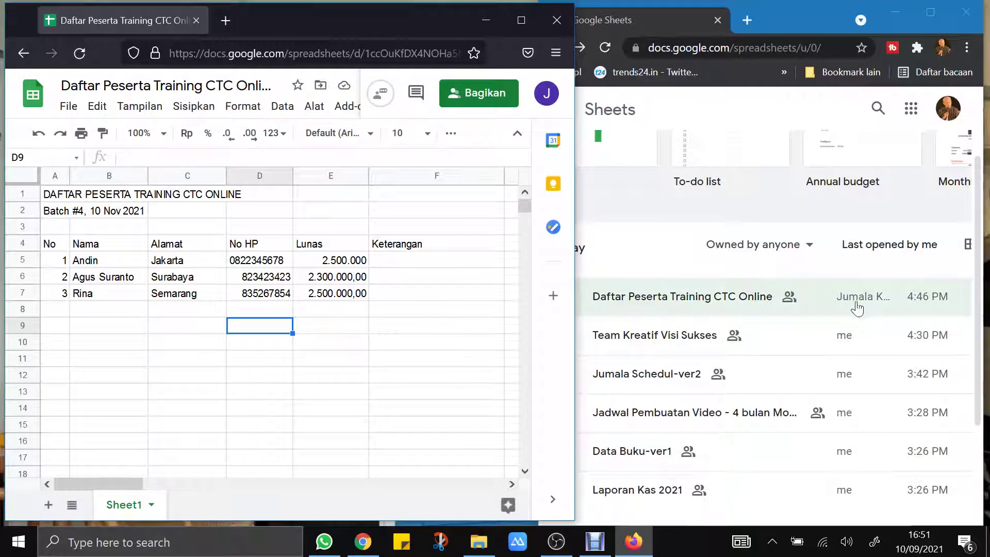
pyautogui.click(775, 26)
pyautogui.moveTo(536, 233); pyautogui.dragTo(415, 233)
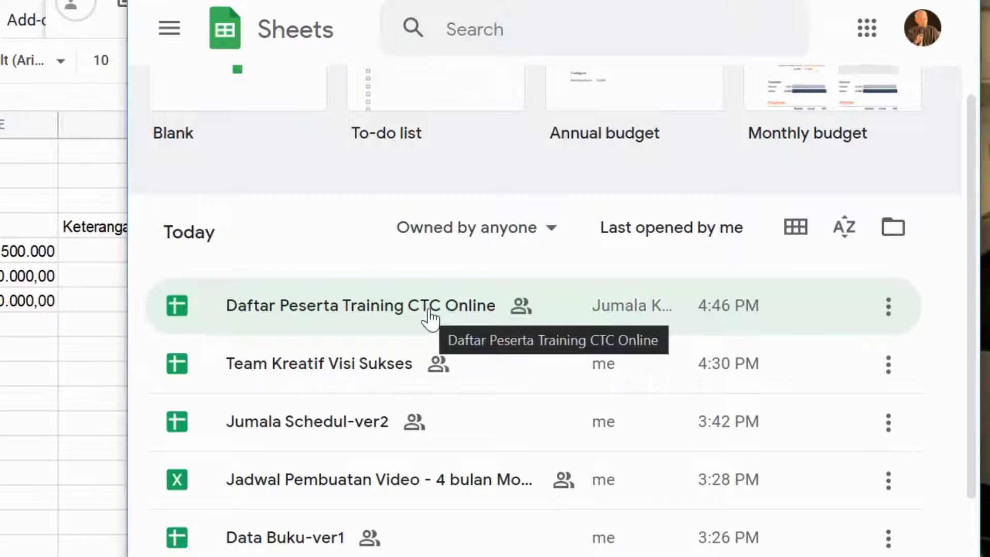
pyautogui.click(400, 323)
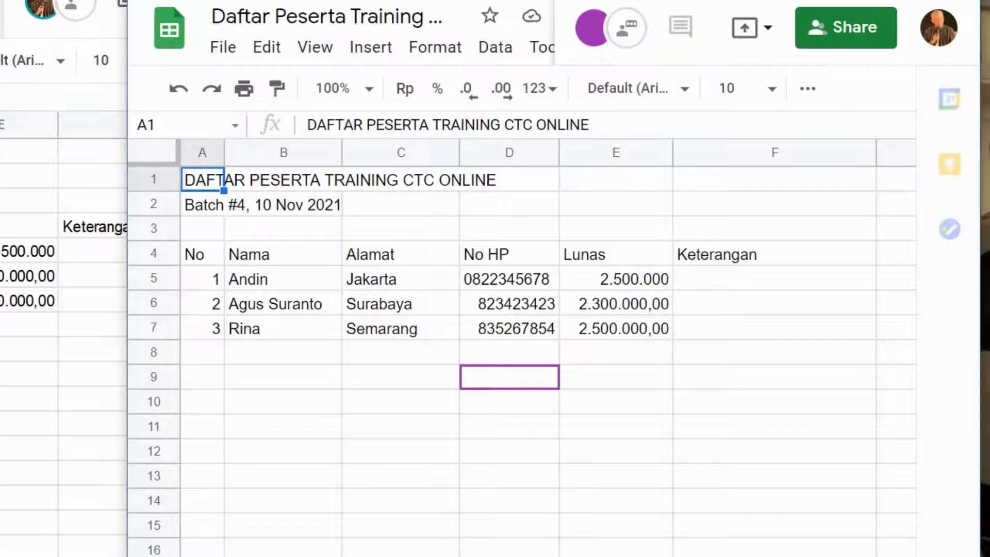
# Fill row 8 with number 4, name Badu and city Meda
pyautogui.click(221, 356)
pyautogui.write('4')
pyautogui.press('Tab')
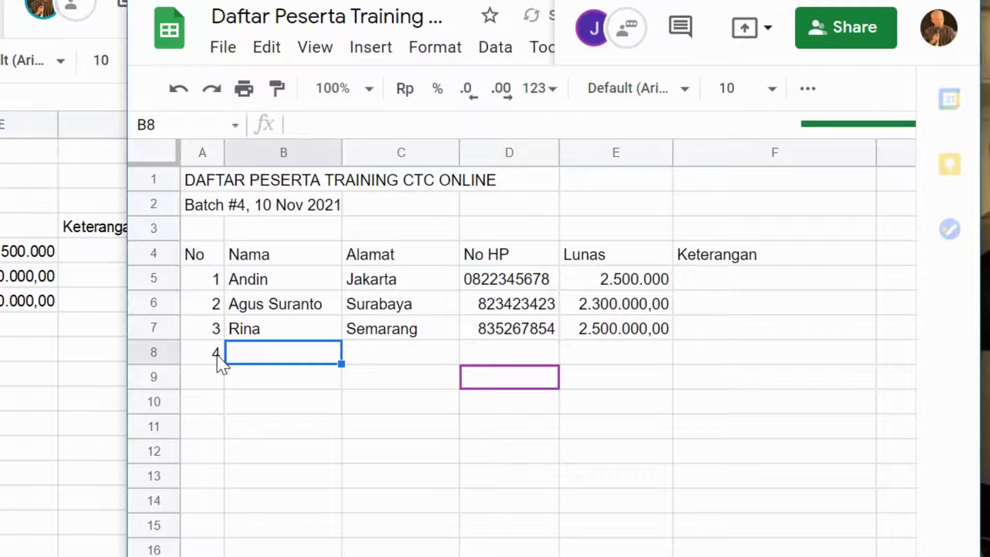
pyautogui.write('Badu')
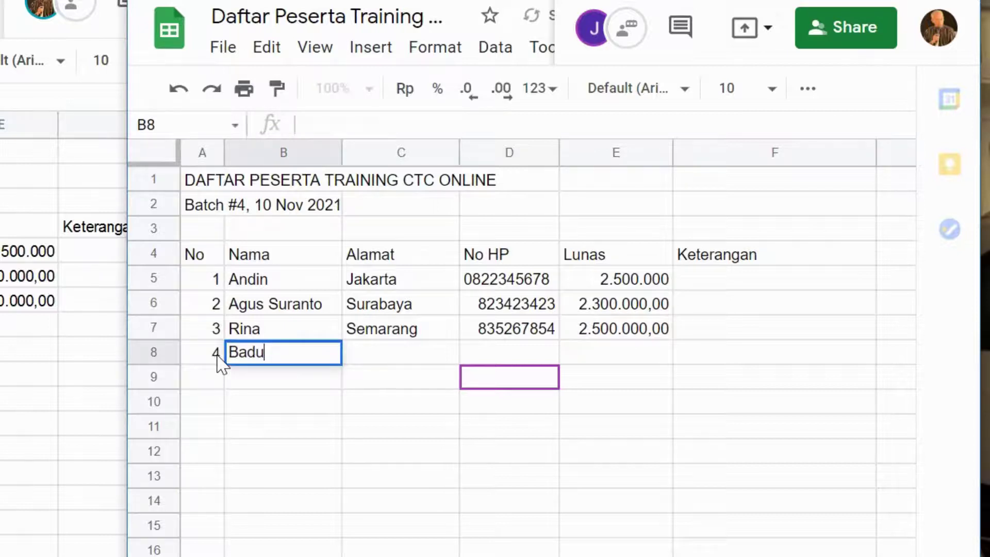
pyautogui.press('Tab')
pyautogui.write('Meda')
pyautogui.press('Tab')
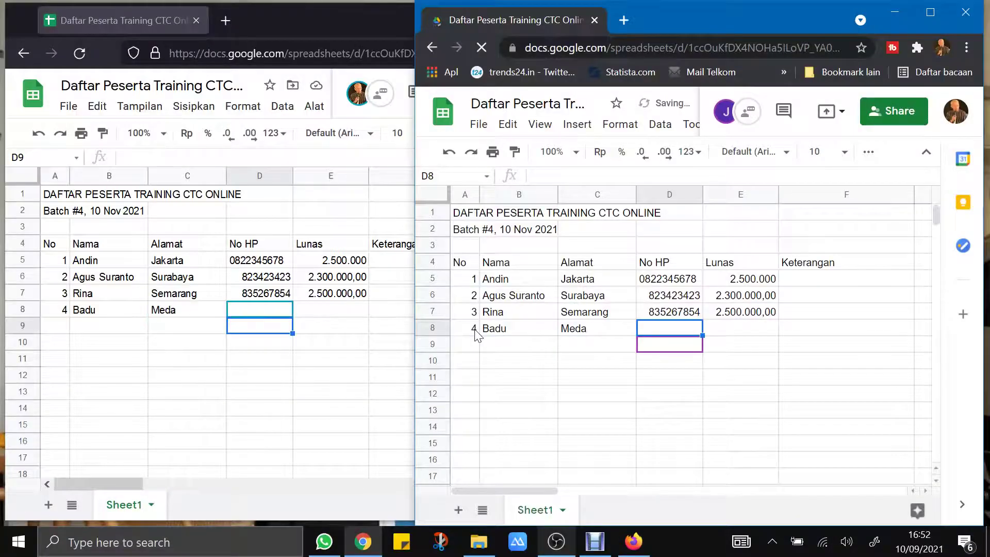
# Add the participant's phone number and a 2.500.000 payment in E8, then check the amount
pyautogui.write('087654321')
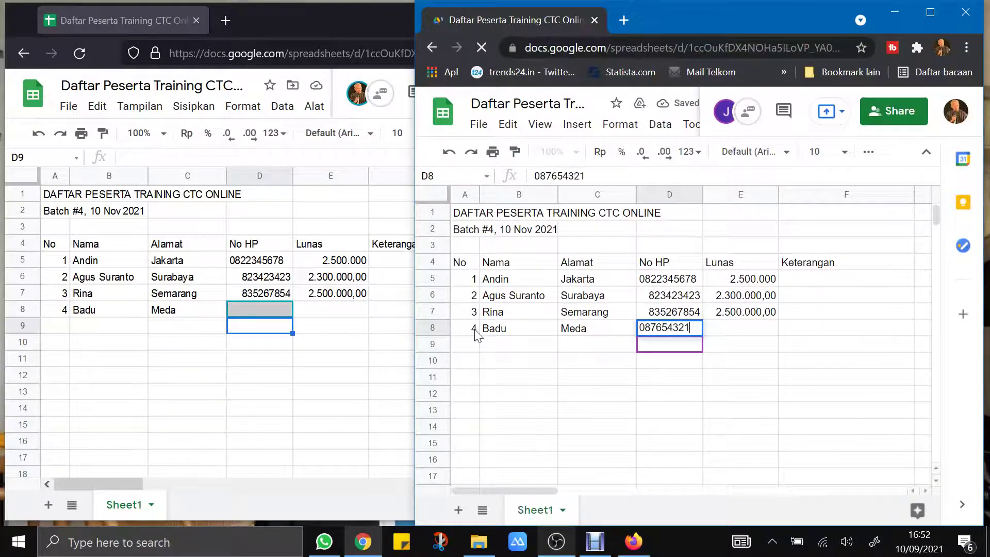
pyautogui.press('Tab')
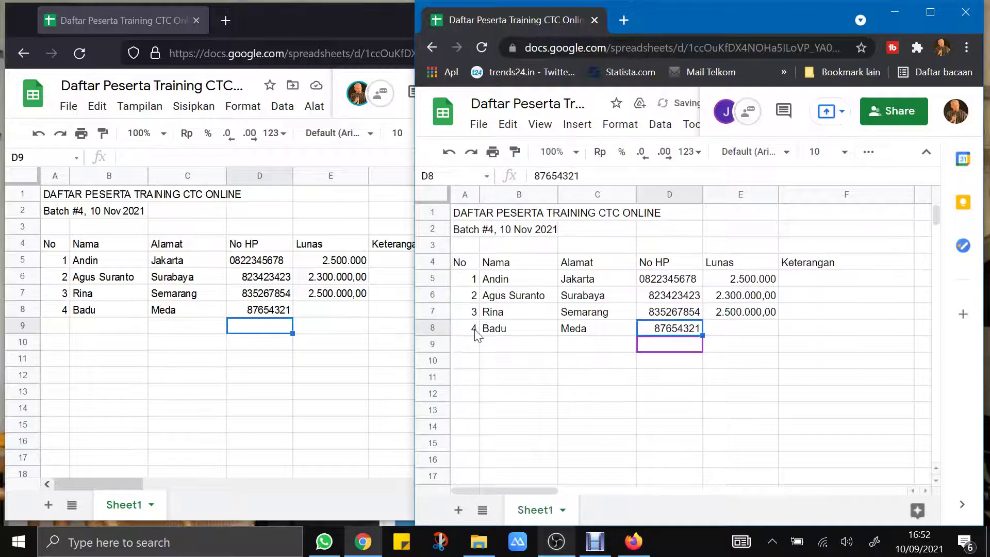
pyautogui.write('2.500.000')
pyautogui.press('Return')
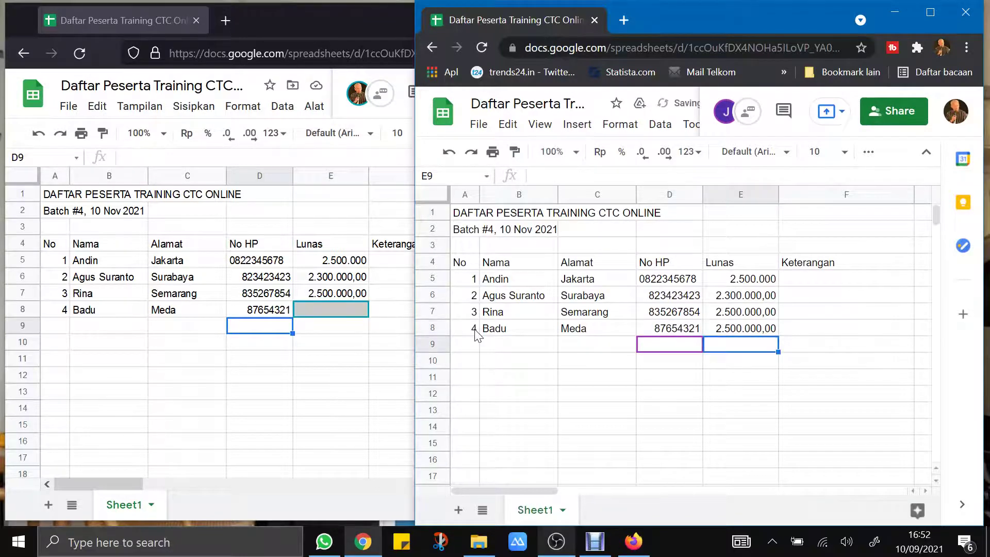
pyautogui.press('Up')
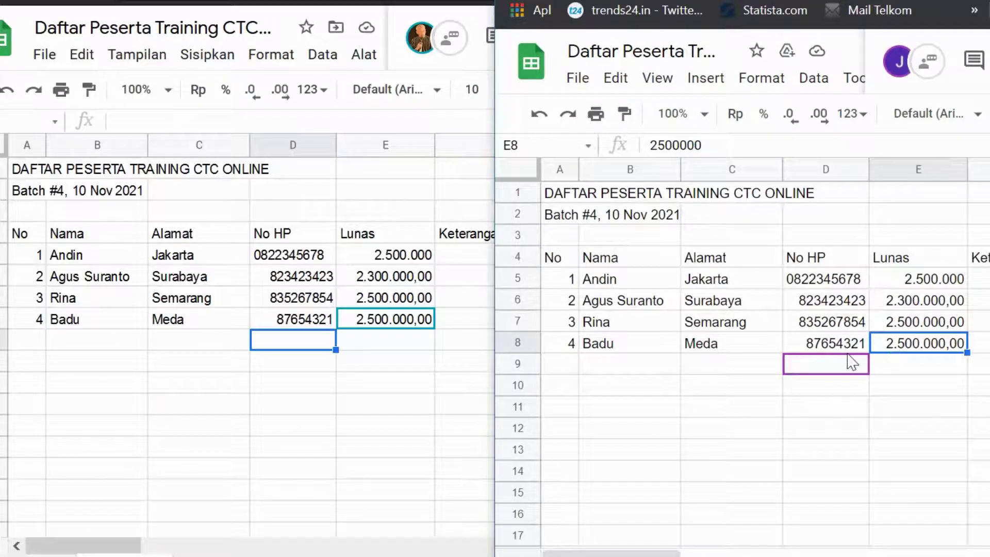
pyautogui.click(912, 372)
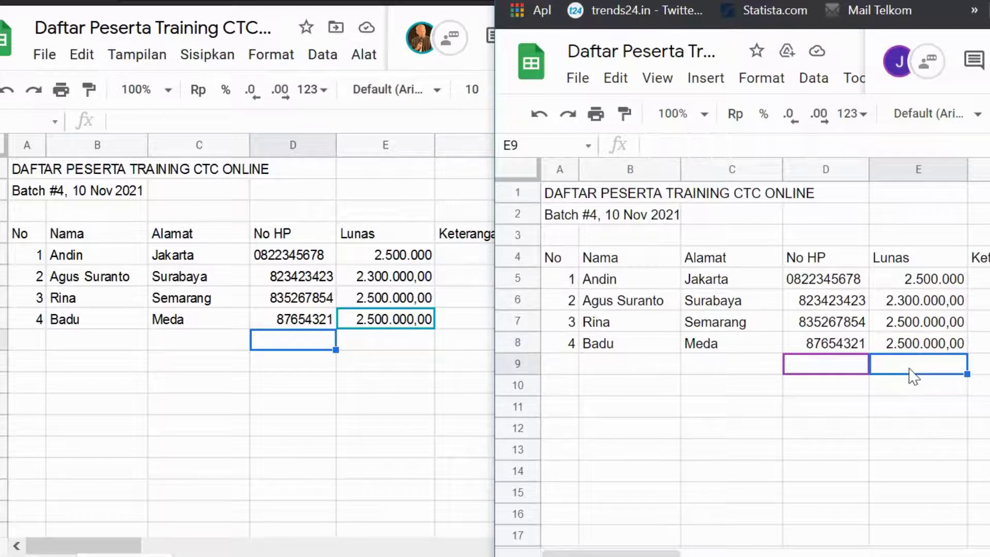
# Move the selection down column E from E9 to E13, showing it in the other window
pyautogui.click(911, 390)
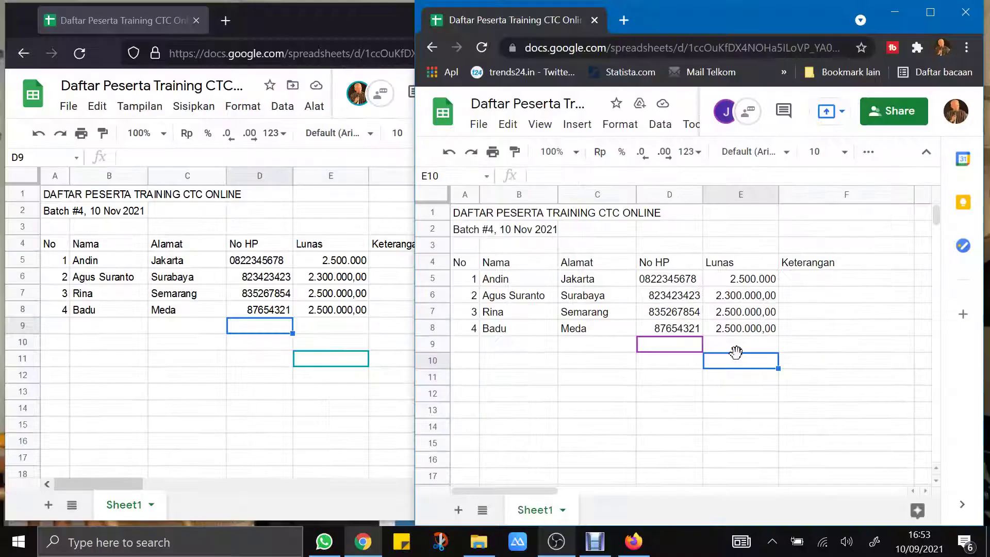
pyautogui.click(738, 346)
pyautogui.click(727, 380)
pyautogui.click(730, 408)
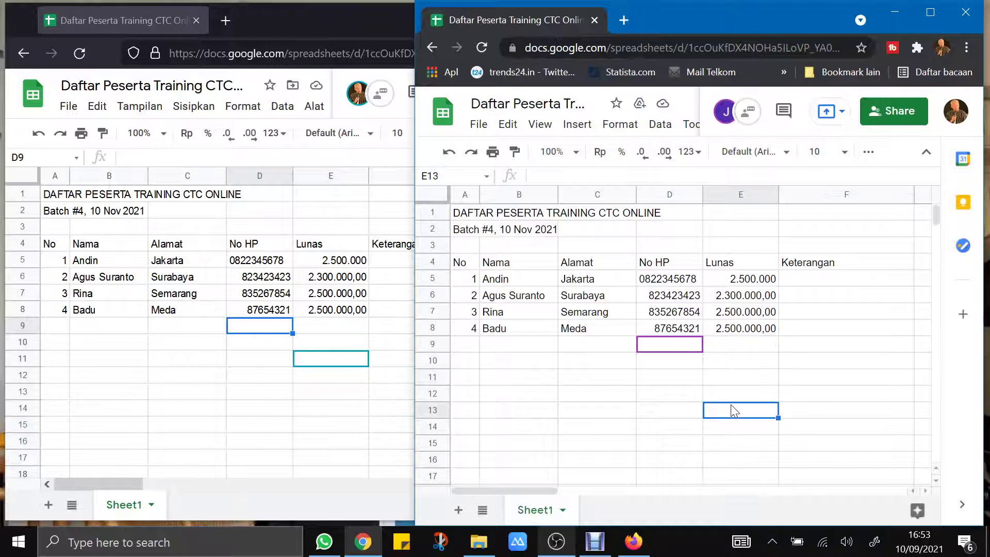
# Close the second account's window and reopen Daftar Peserta Training CTC Online through Google Sheets
pyautogui.click(966, 12)
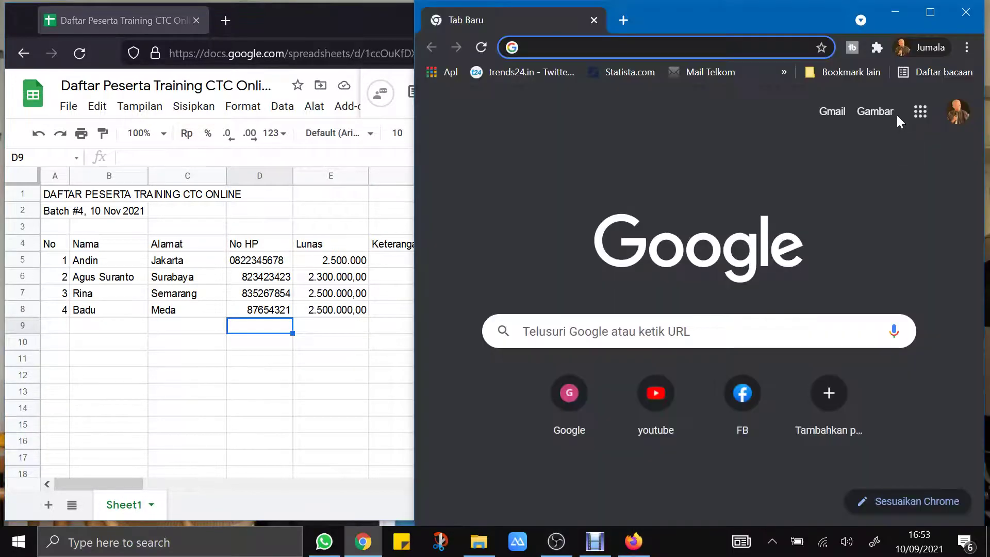
pyautogui.click(920, 111)
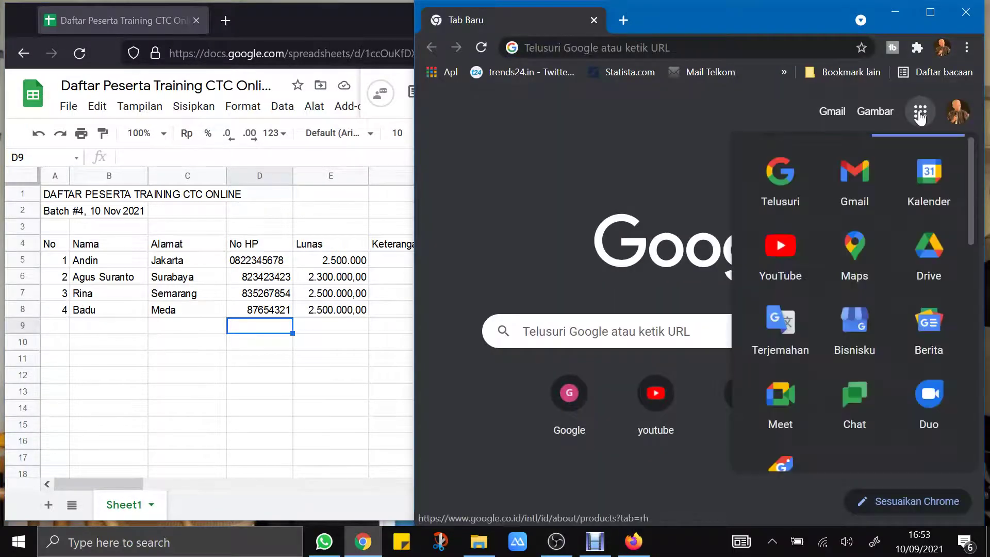
pyautogui.scroll(-3, 892, 218)
pyautogui.scroll(-3, 892, 218)
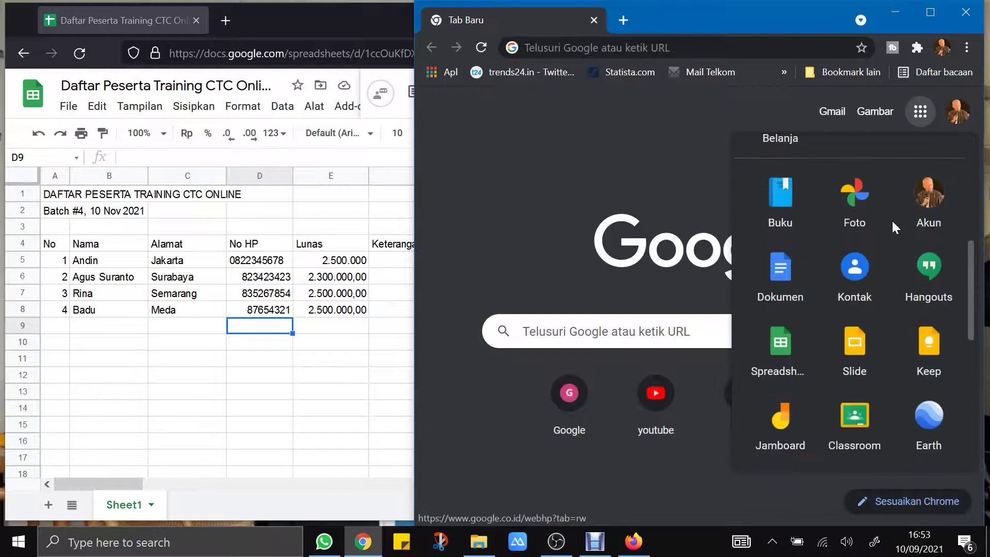
pyautogui.scroll(-1, 892, 218)
pyautogui.click(782, 299)
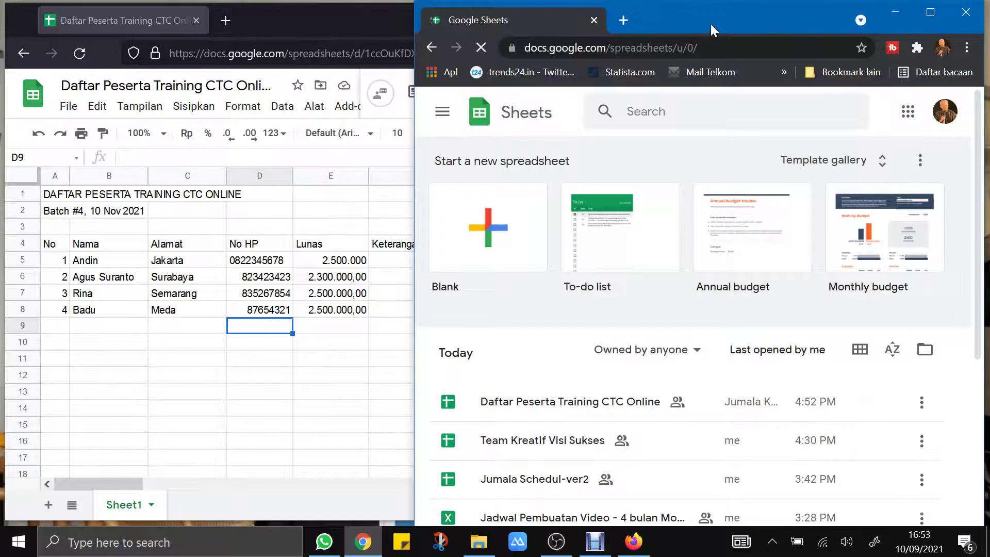
pyautogui.click(564, 407)
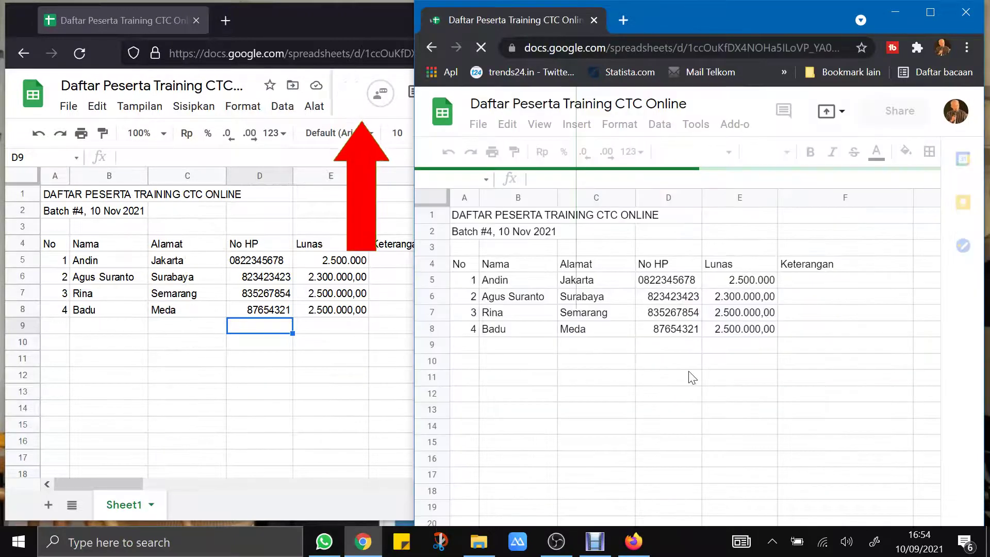